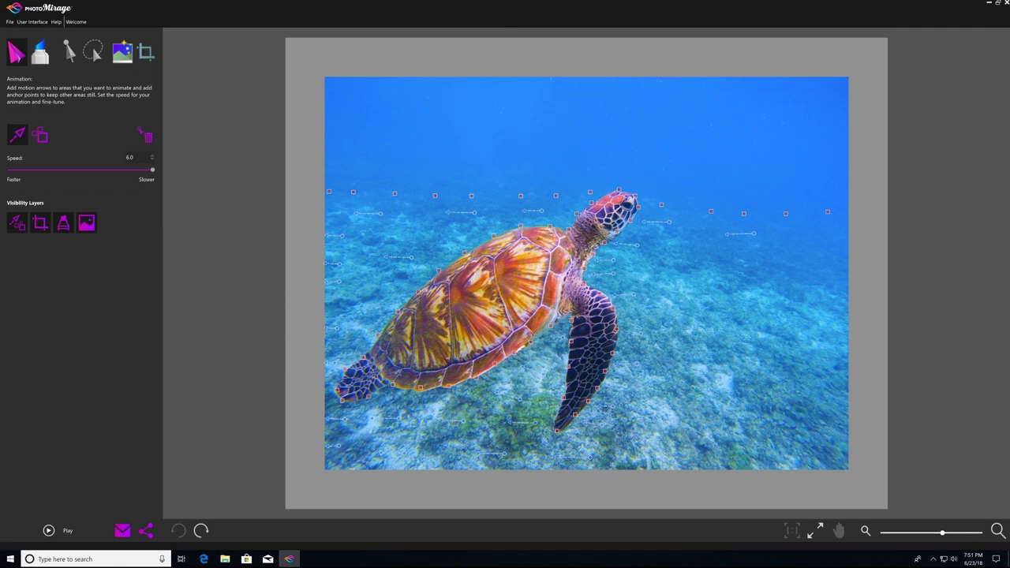
Save the turtle project as 'Belize Swimming' (.cpm) in Save and export > ANIMATIONS.
left_click(10, 22)
left_click(16, 71)
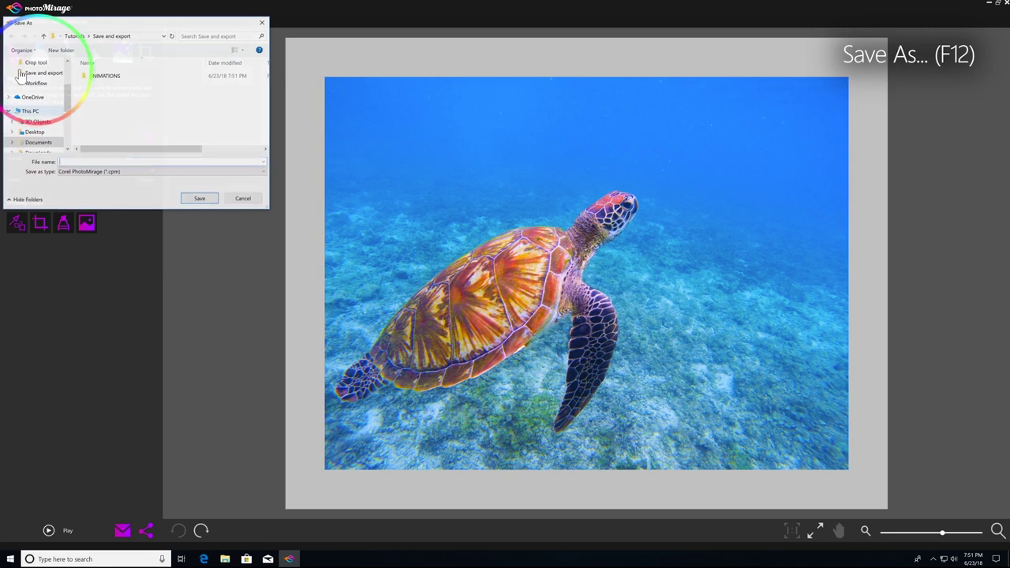
left_click(23, 73)
double_click(114, 76)
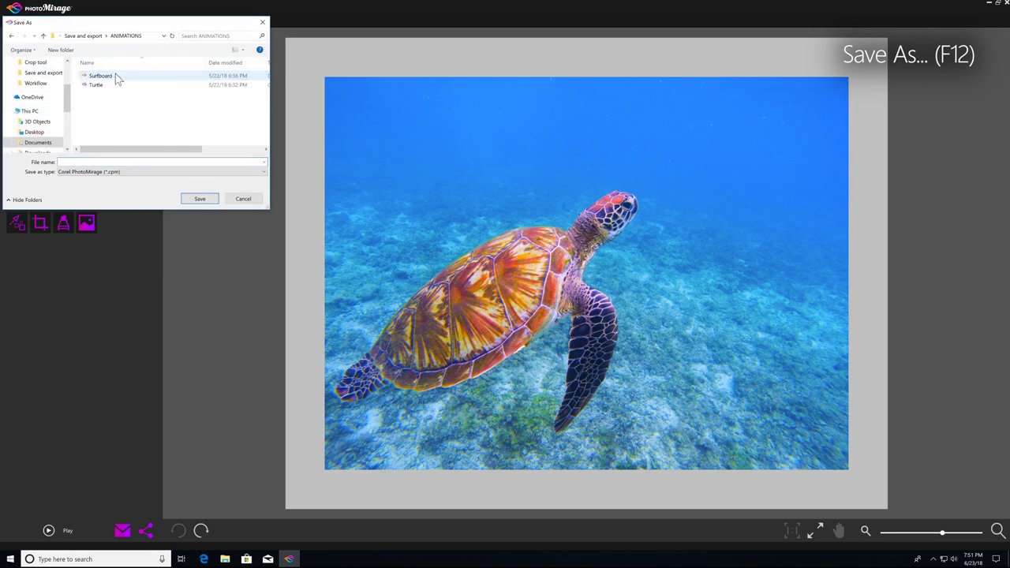
left_click(150, 162)
type("Belize Swimming")
left_click(207, 172)
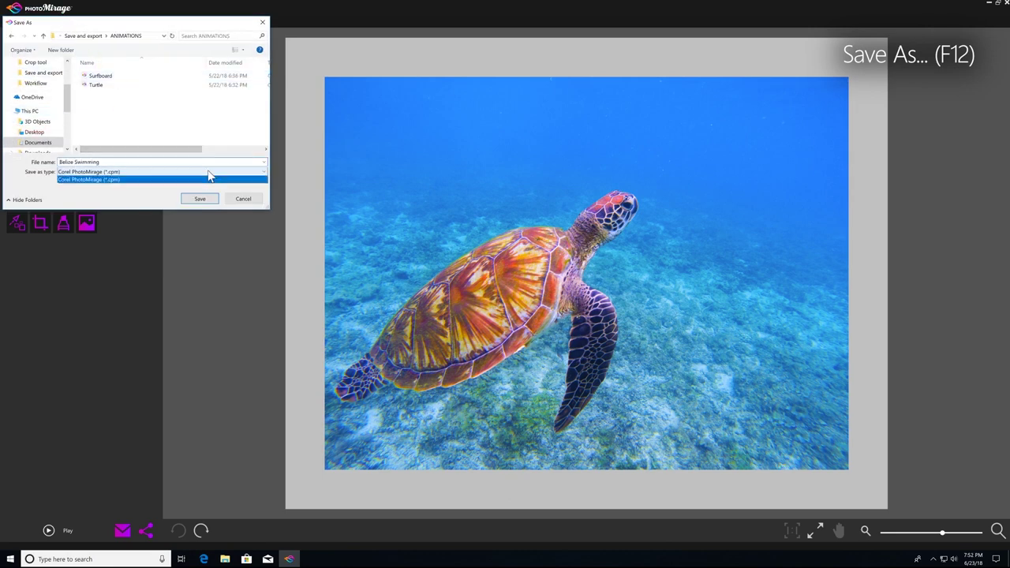
left_click(207, 173)
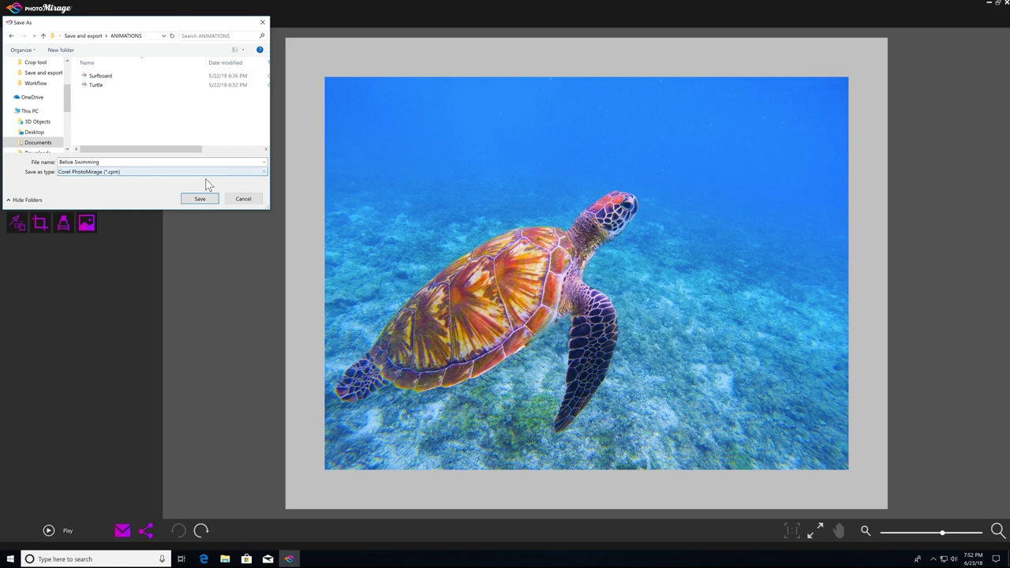
left_click(199, 198)
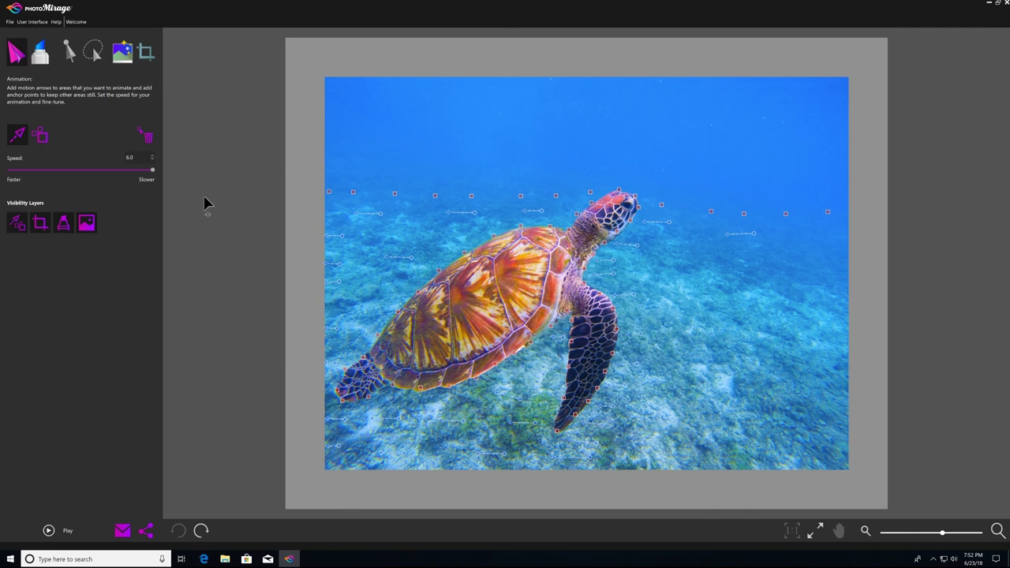
Open the existing Surfboard project.
left_click(10, 21)
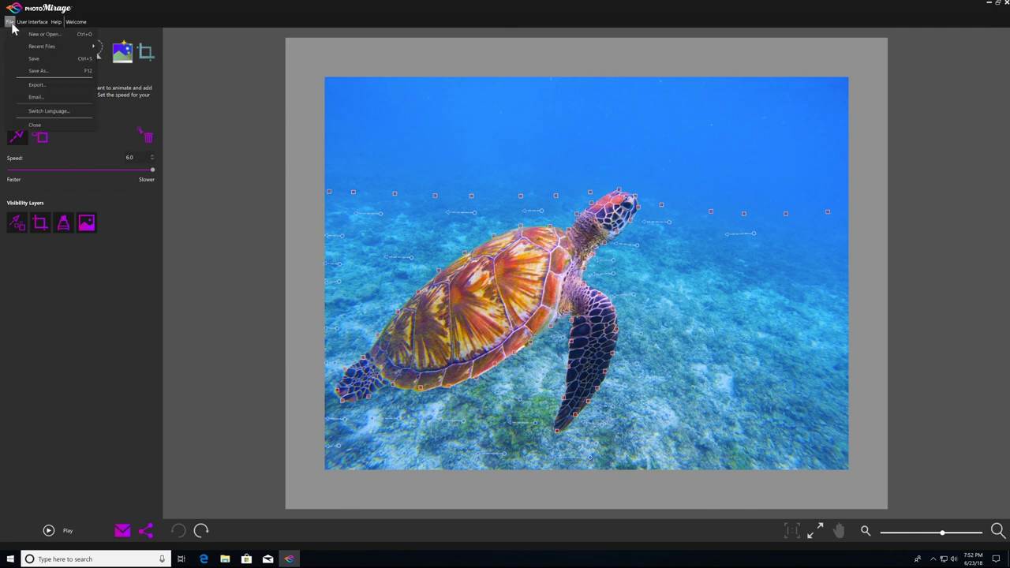
left_click(16, 41)
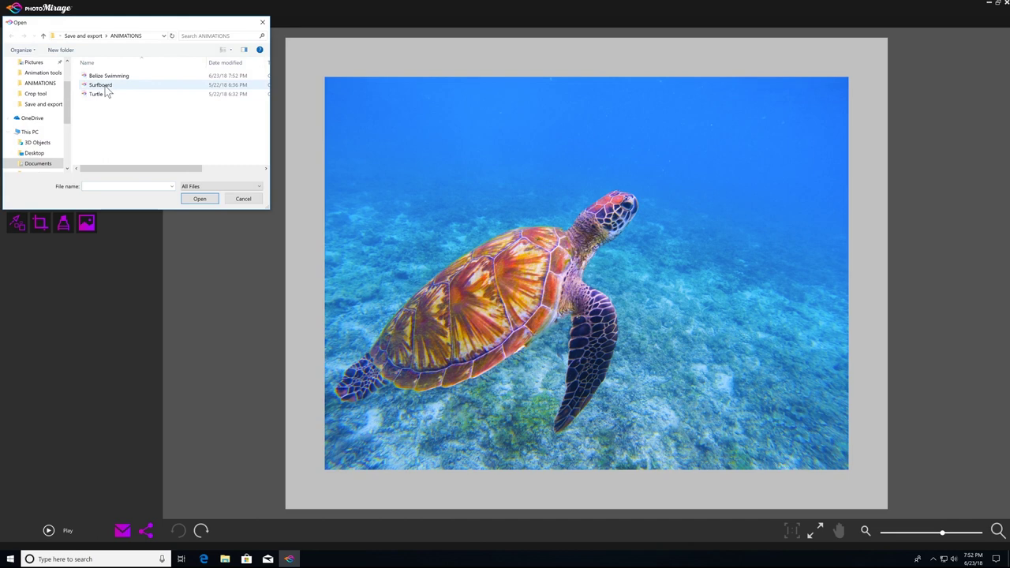
left_click(100, 85)
left_click(198, 200)
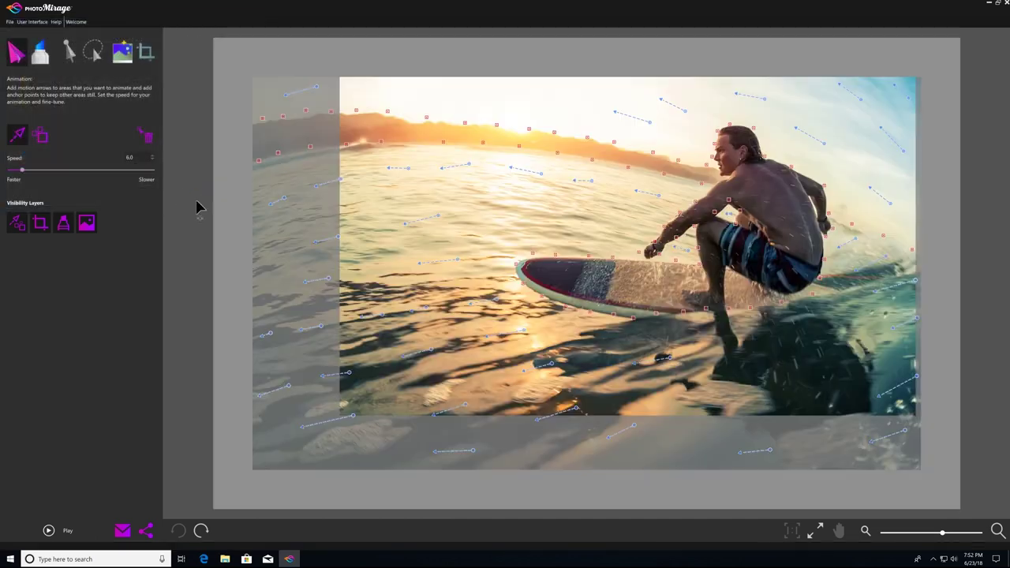
Remove two motion arrows over the water.
left_click(146, 136)
left_click(403, 168)
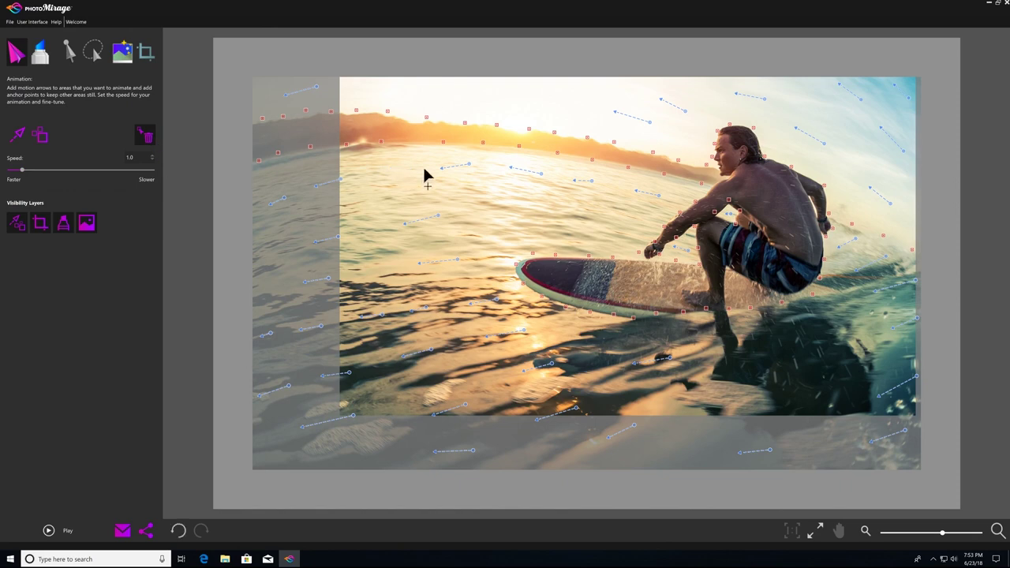
left_click(528, 171)
Crop the image to a box around the surfer and save the project.
left_click(145, 52)
left_click_drag(342, 408, 588, 327)
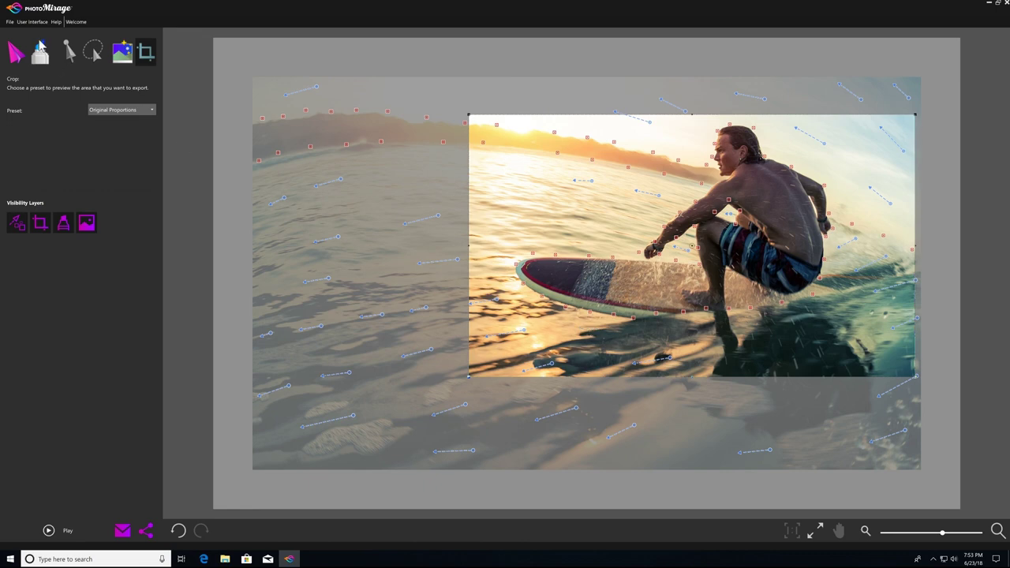
left_click(9, 22)
left_click(17, 60)
Preview the Facebook, YouTube, Instagram and Gallery export presets.
left_click(147, 532)
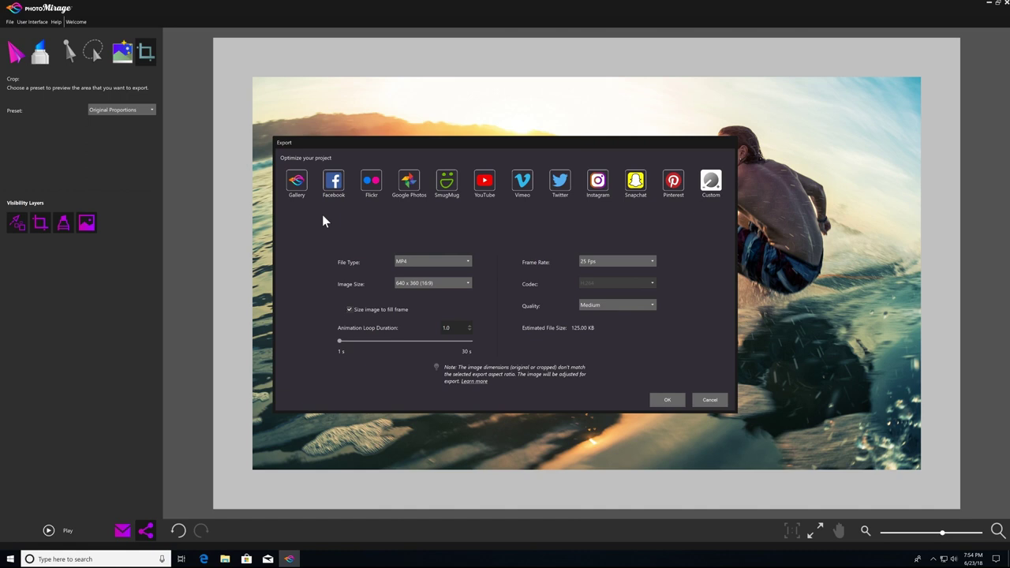
left_click(333, 185)
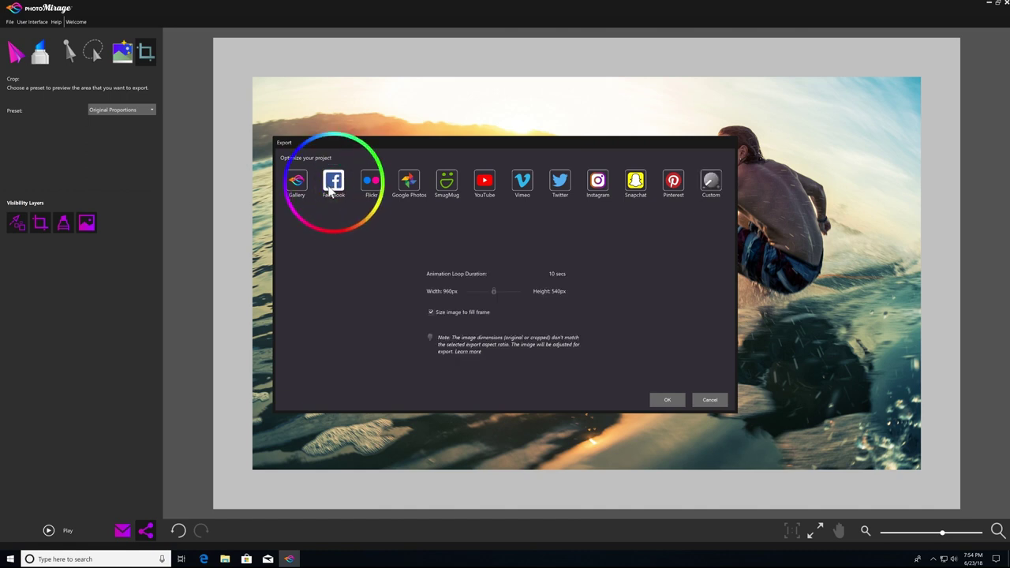
left_click(481, 185)
left_click(592, 186)
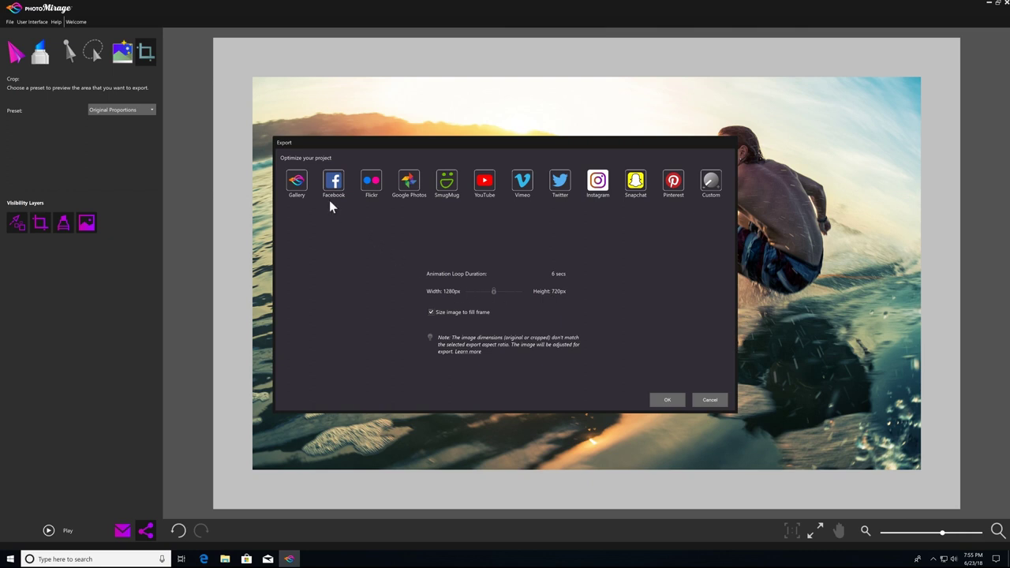
left_click(297, 180)
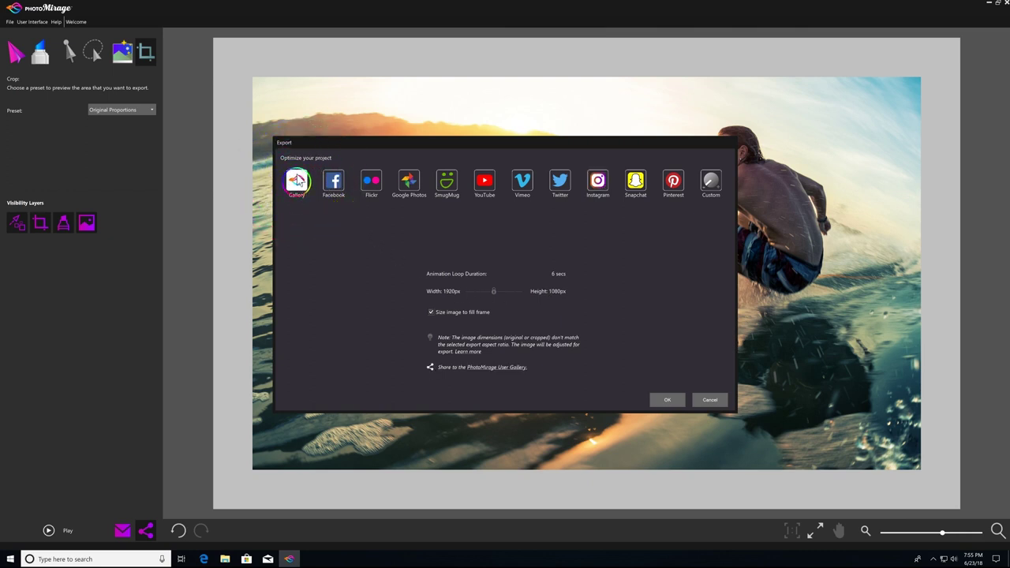
left_click(491, 373)
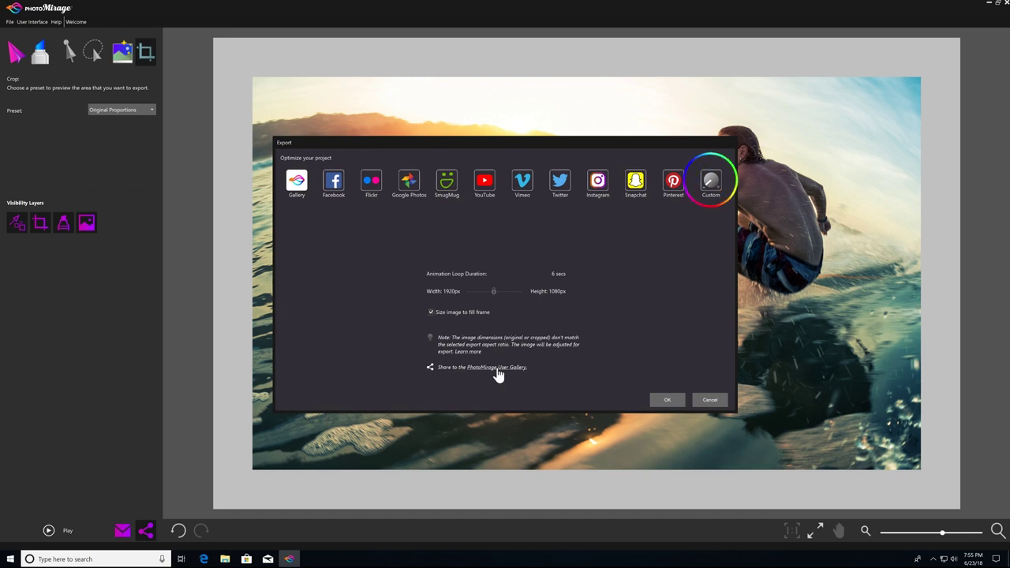
Choose Custom export as MP4 at 640 x 360 (16:9), keeping a 1.0-second loop.
left_click(713, 181)
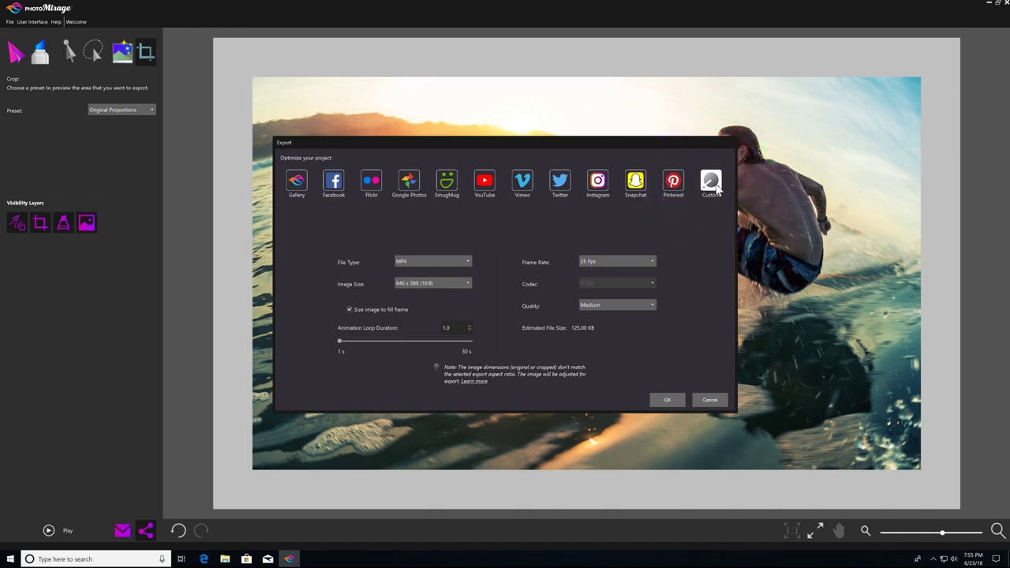
left_click(467, 264)
left_click(434, 279)
left_click(467, 283)
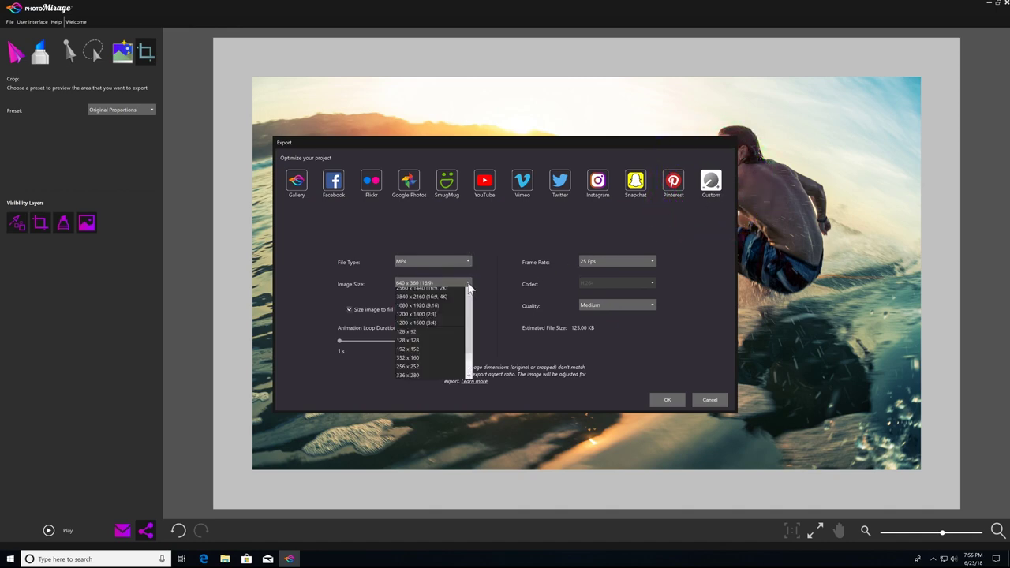
left_click(442, 293)
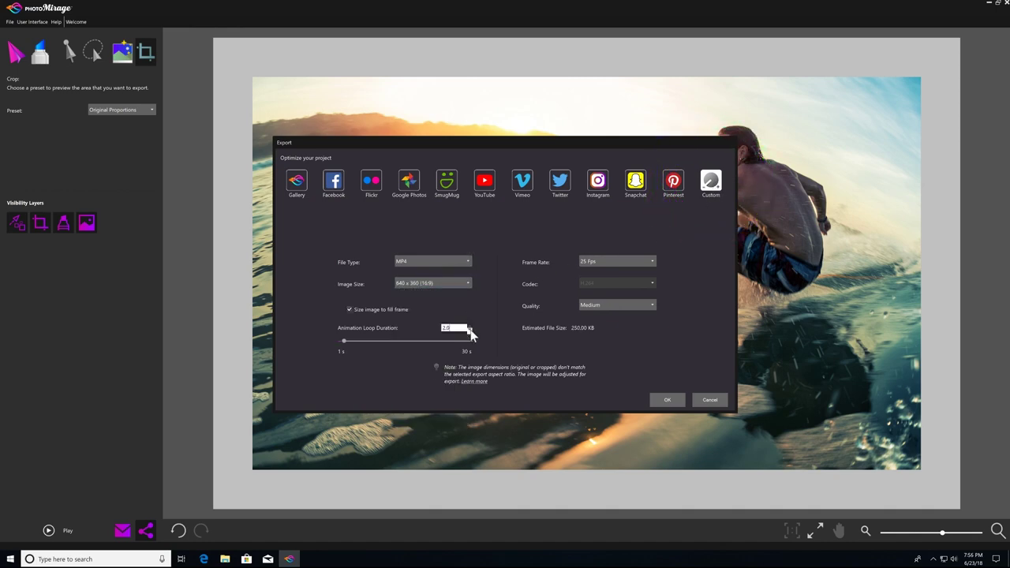
mouse_move(339, 341)
left_mouse_down()
mouse_move(370, 342)
mouse_move(335, 342)
left_mouse_up()
Keep 25 Fps, set quality to High, and leave fill-frame sizing on.
left_click(652, 261)
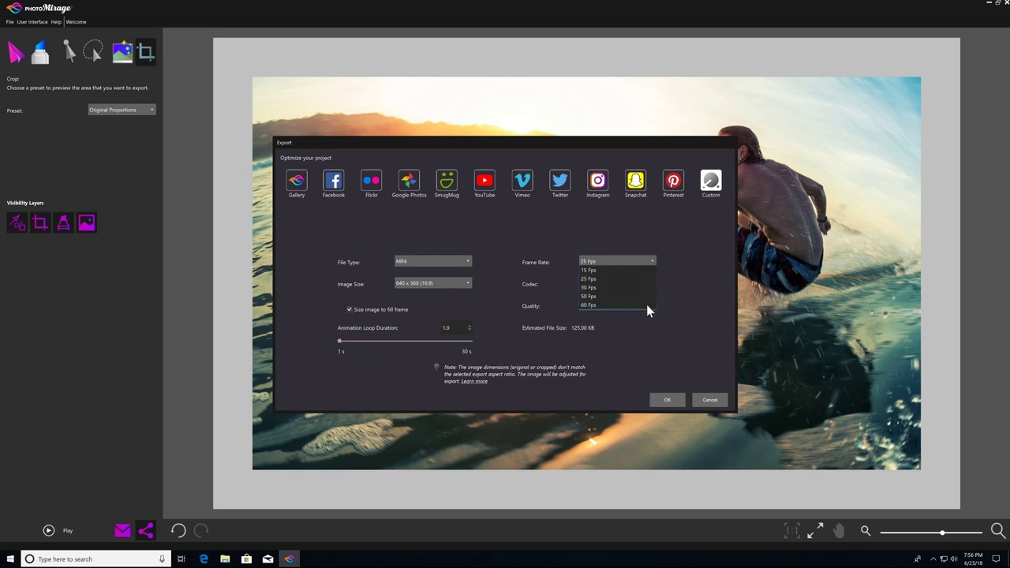
left_click(640, 273)
left_click(650, 304)
left_click(638, 332)
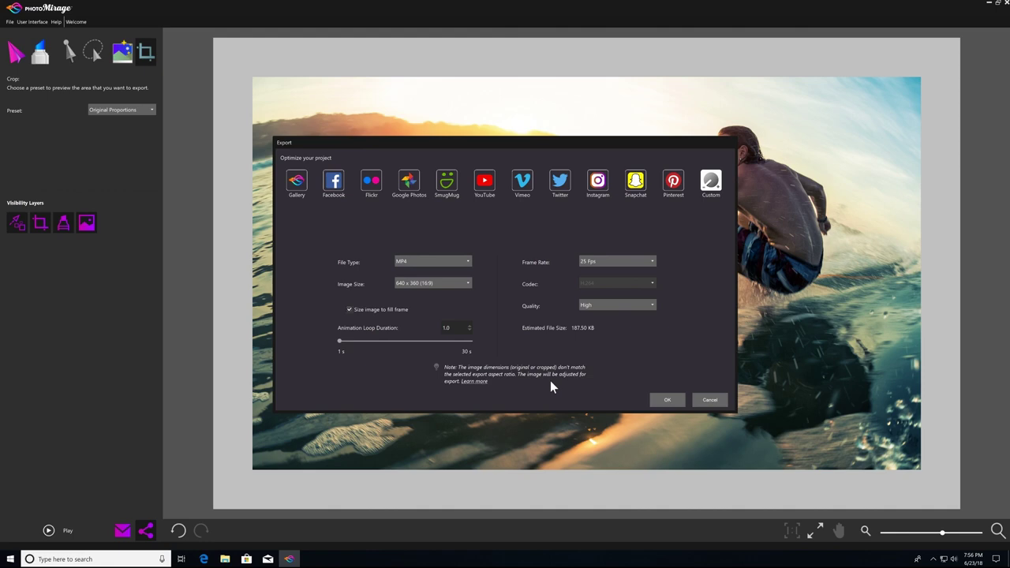
left_click(350, 310)
left_click(348, 312)
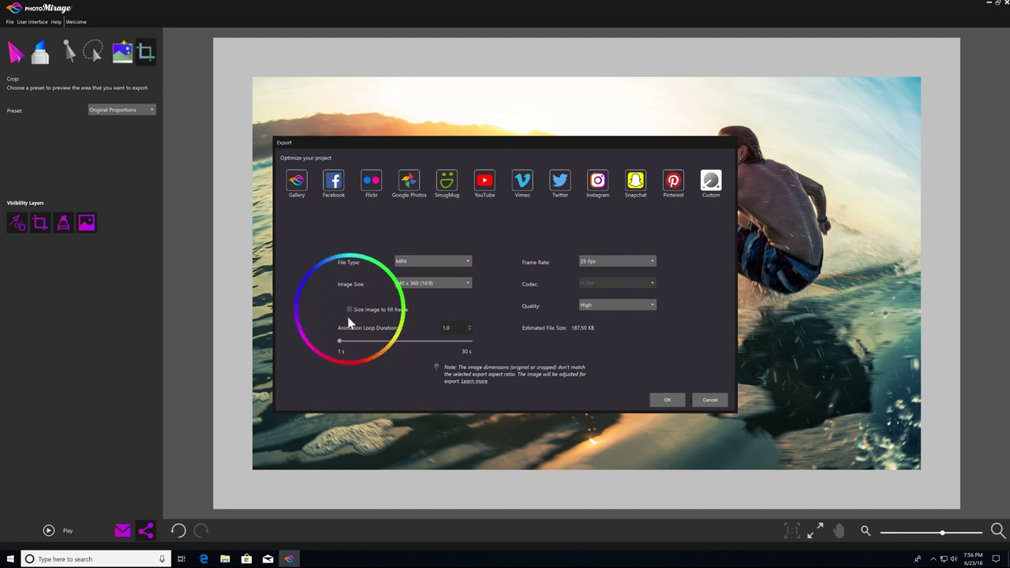
left_click(348, 310)
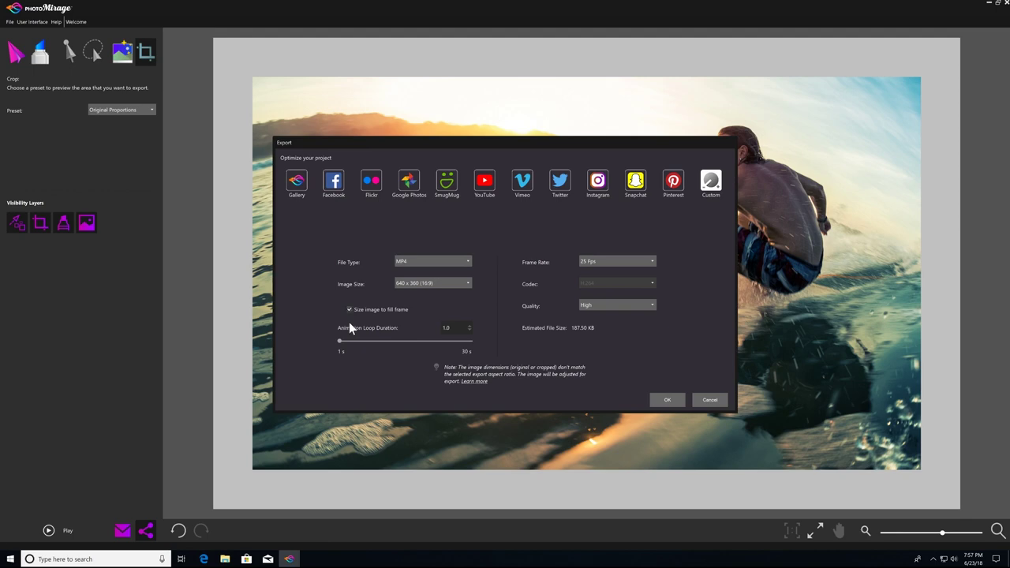
Cancel the export and crop the animation to the Facebook preset.
left_click(717, 401)
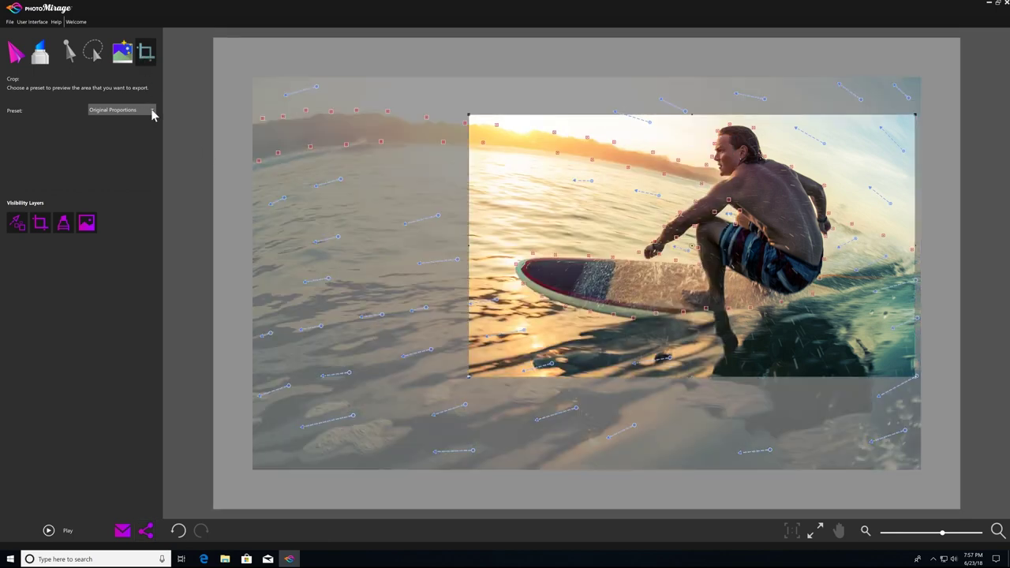
left_click(150, 110)
left_click(133, 144)
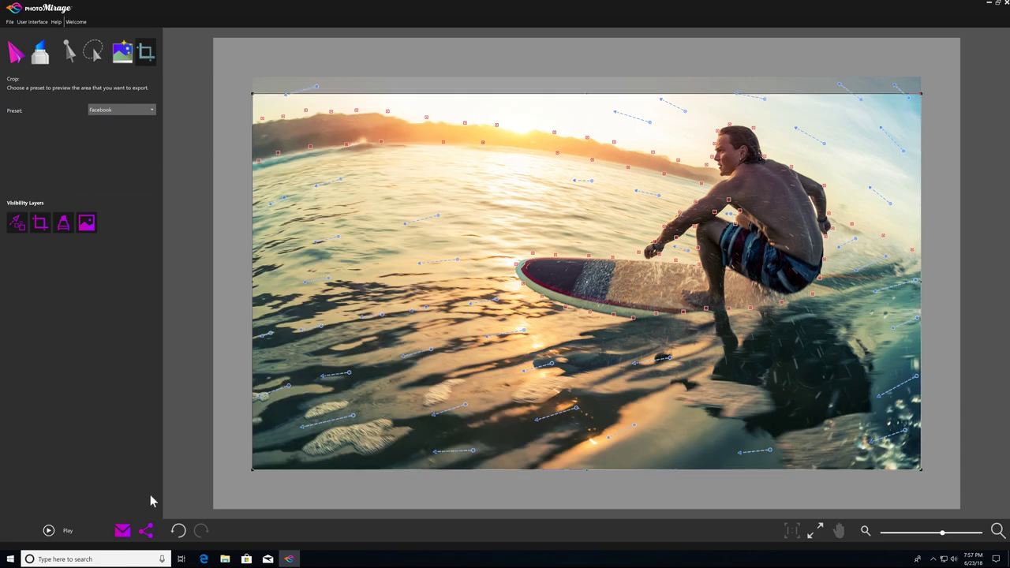
Export with the Facebook settings and save the video as Surfboard.mp4.
left_click(146, 531)
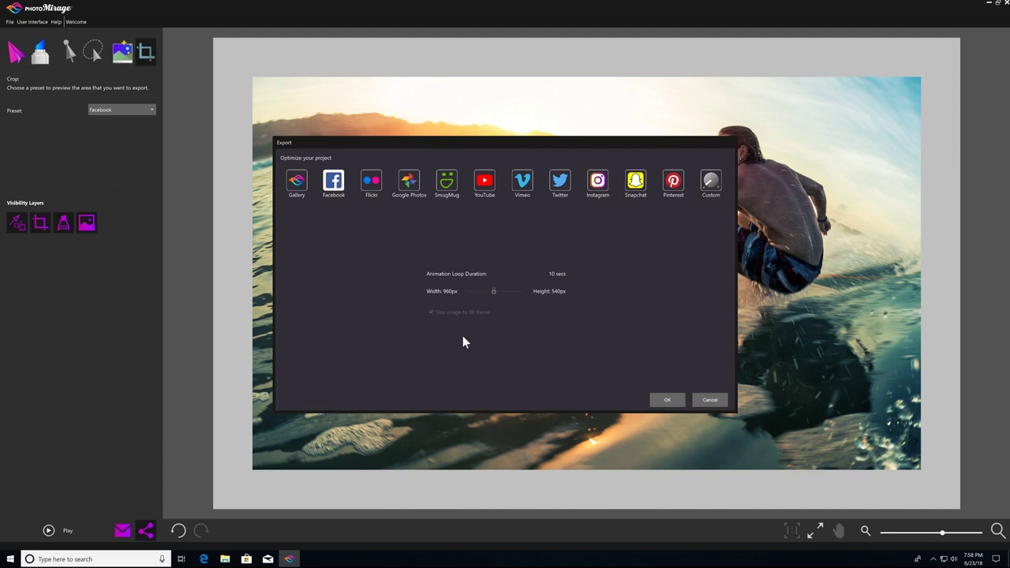
left_click(667, 400)
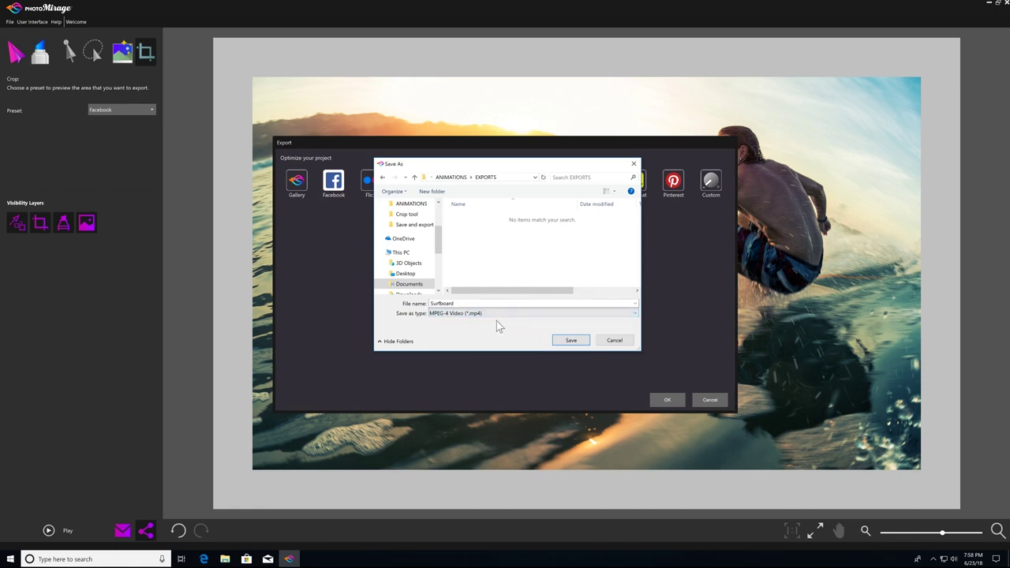
left_click(562, 342)
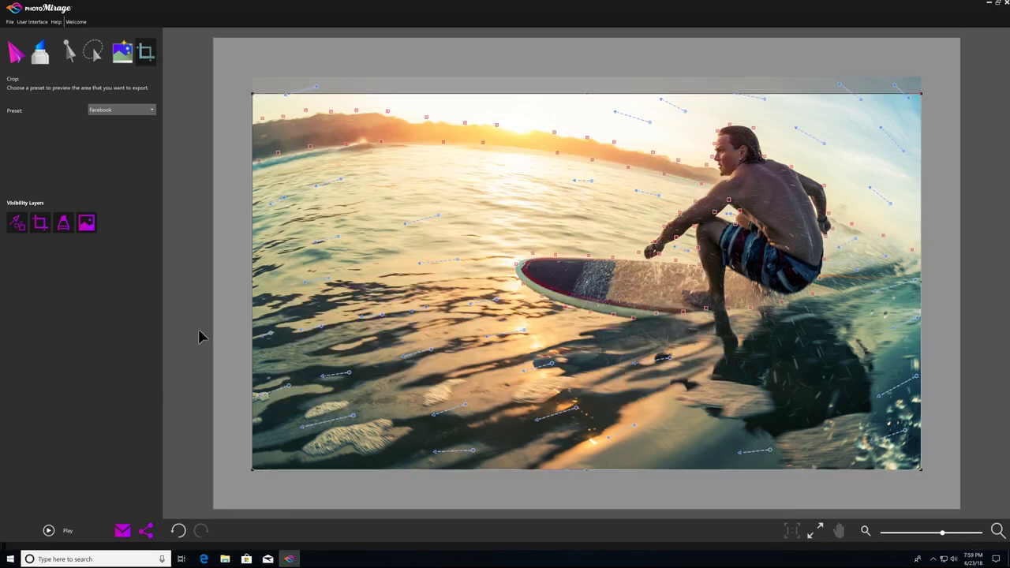
Email the animation as an attachment with a 1024 x 768 pixel maximum size.
left_click(123, 531)
left_click(127, 532)
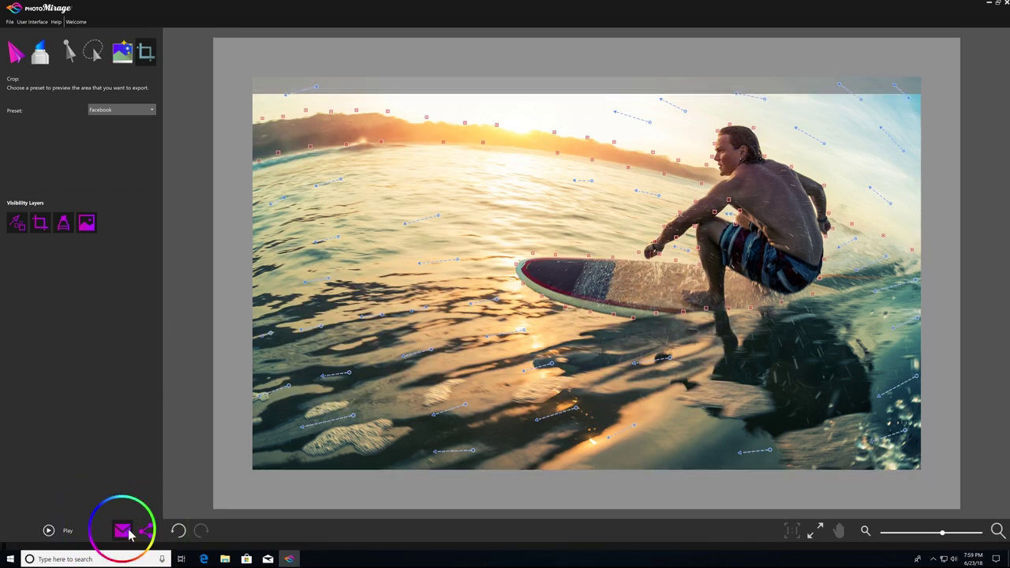
left_click(464, 249)
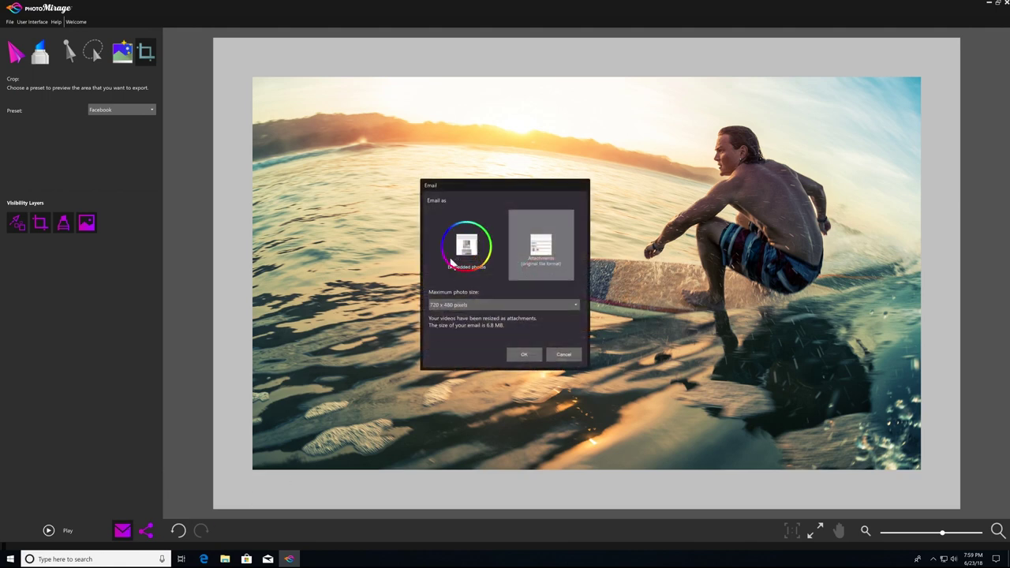
left_click(544, 261)
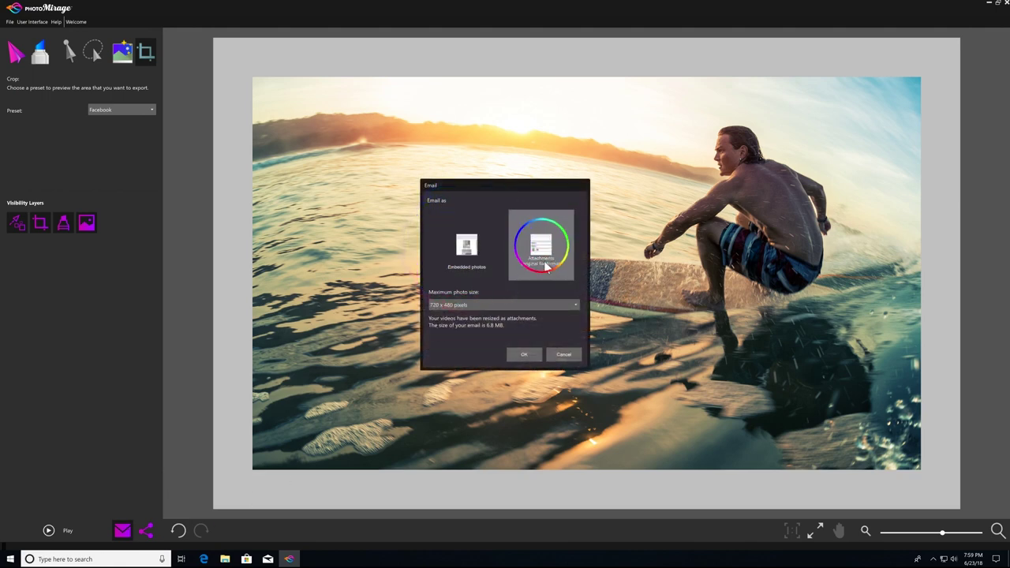
left_click(532, 303)
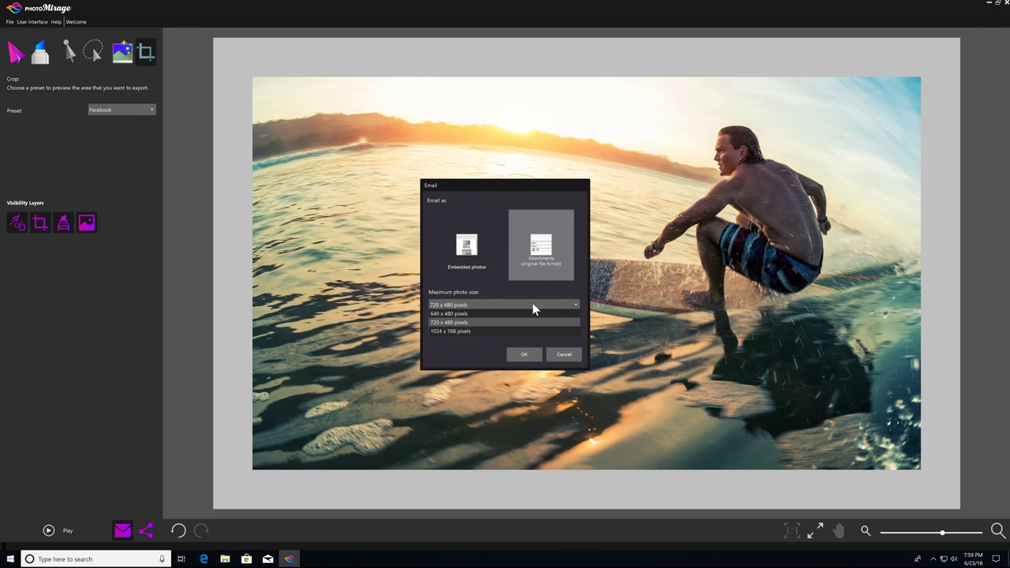
left_click(520, 330)
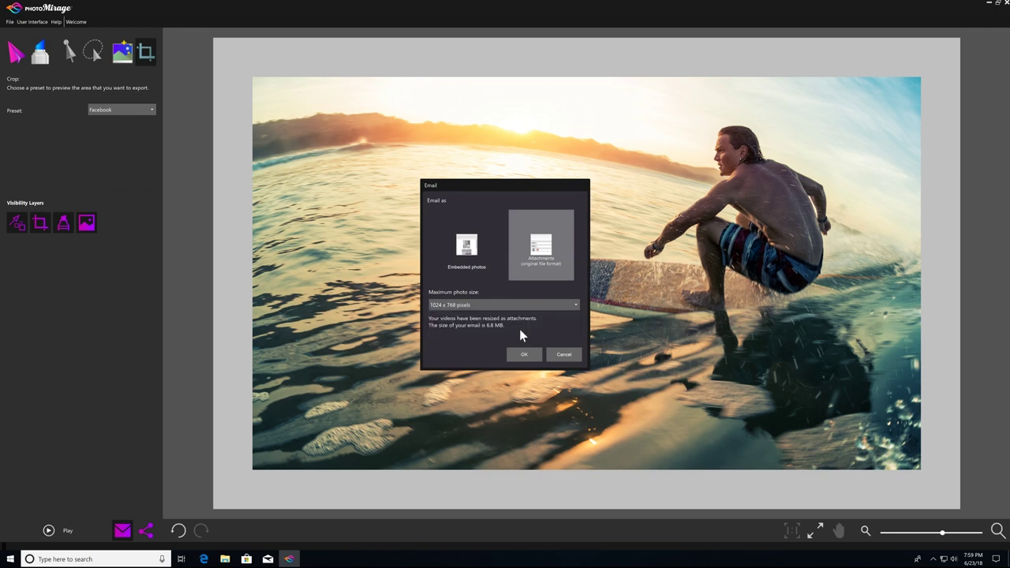
left_click(532, 355)
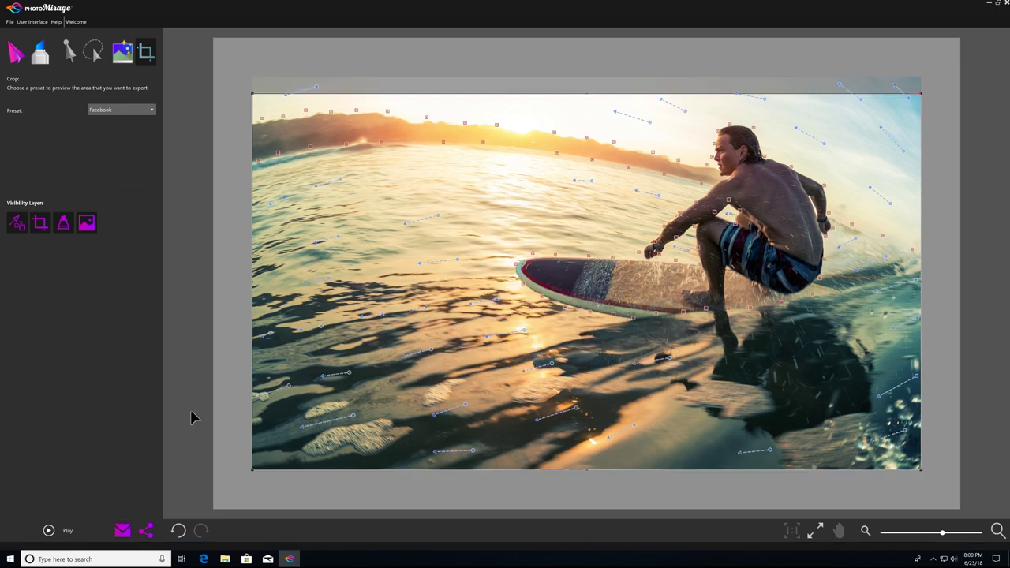
Show the File menu over the Surfboard project.
left_click(10, 22)
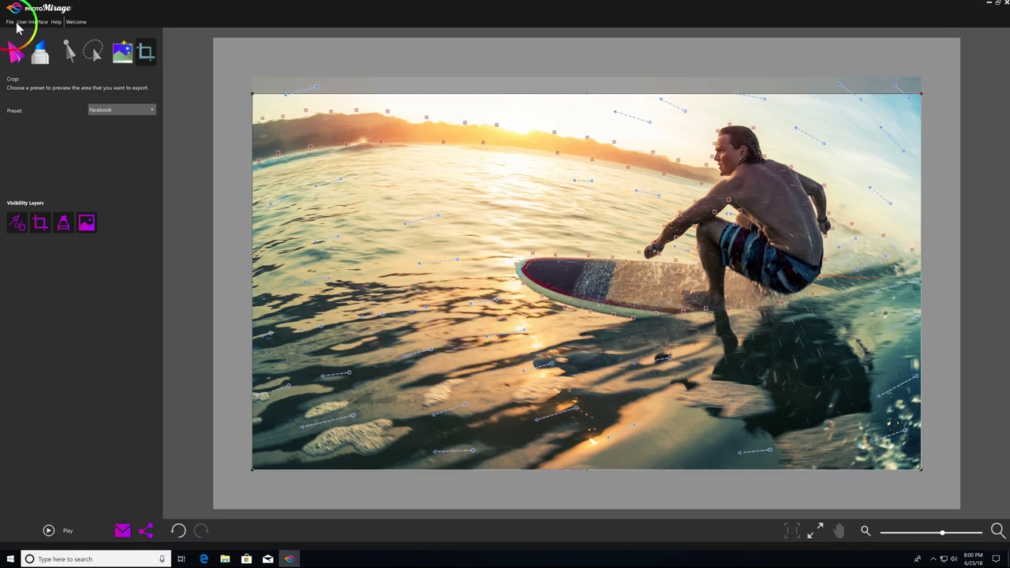